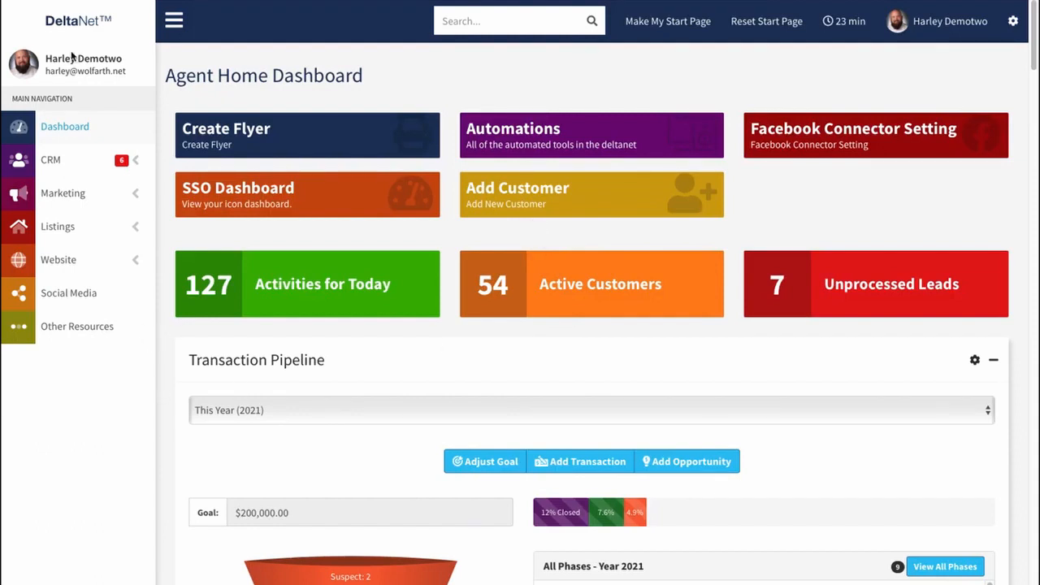
Open the CRM dashboard, view its layout options without changing them, and open the Merge Customers tool.
click(53, 160)
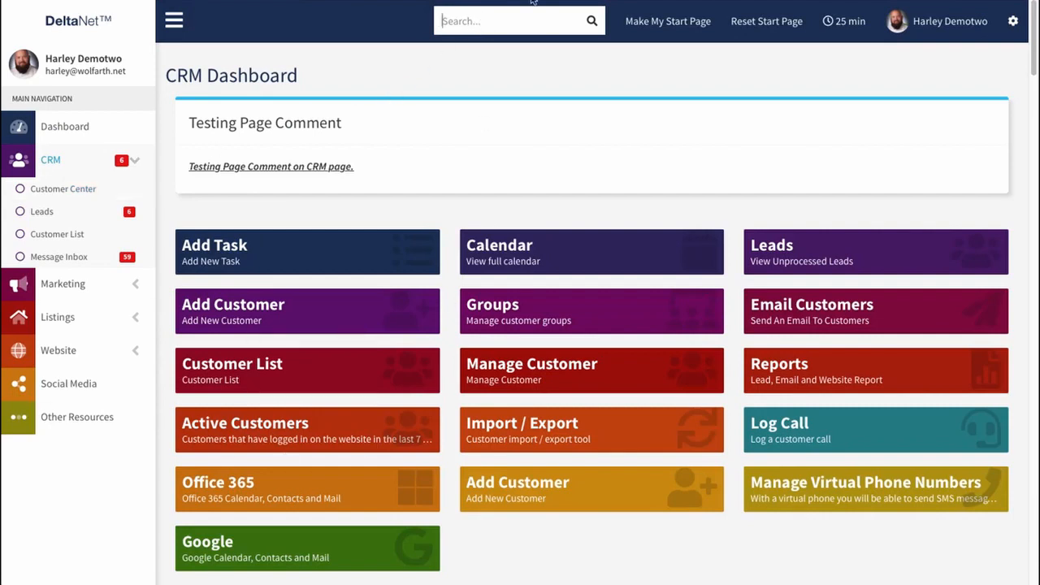
scroll(418, 241, down, 6)
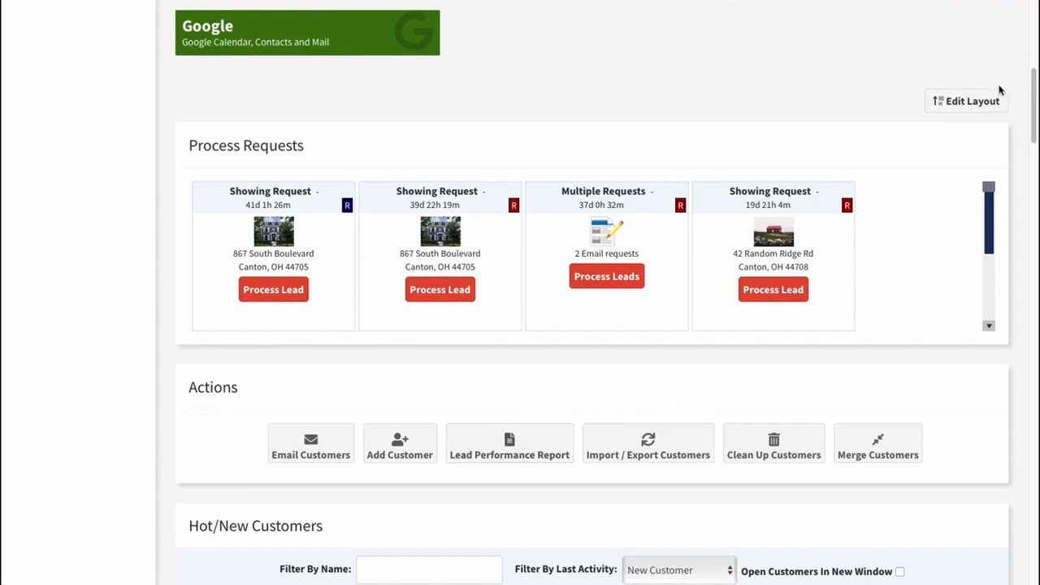
click(965, 102)
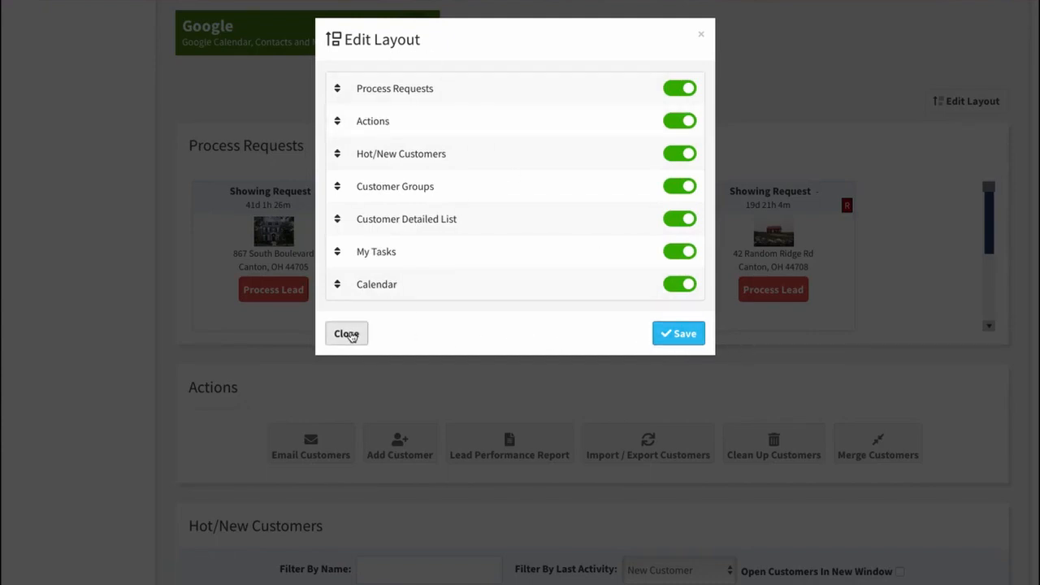
click(350, 334)
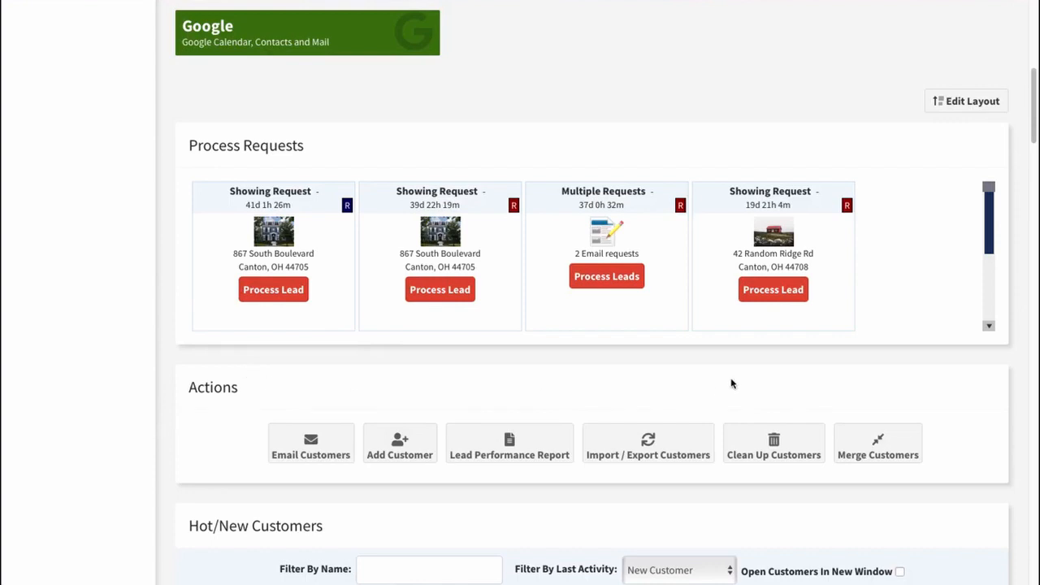
scroll(719, 385, down, 1)
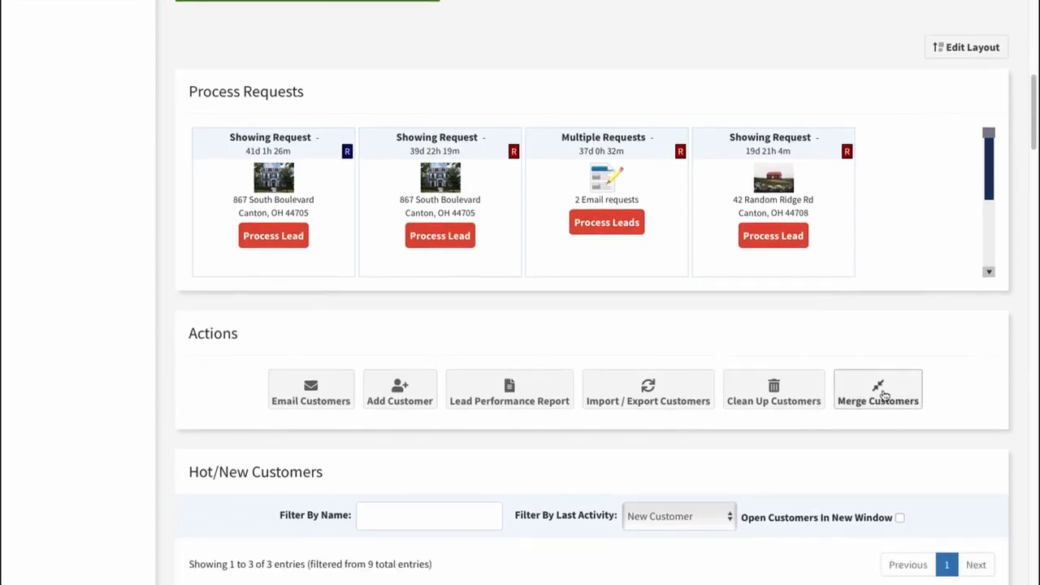
click(878, 396)
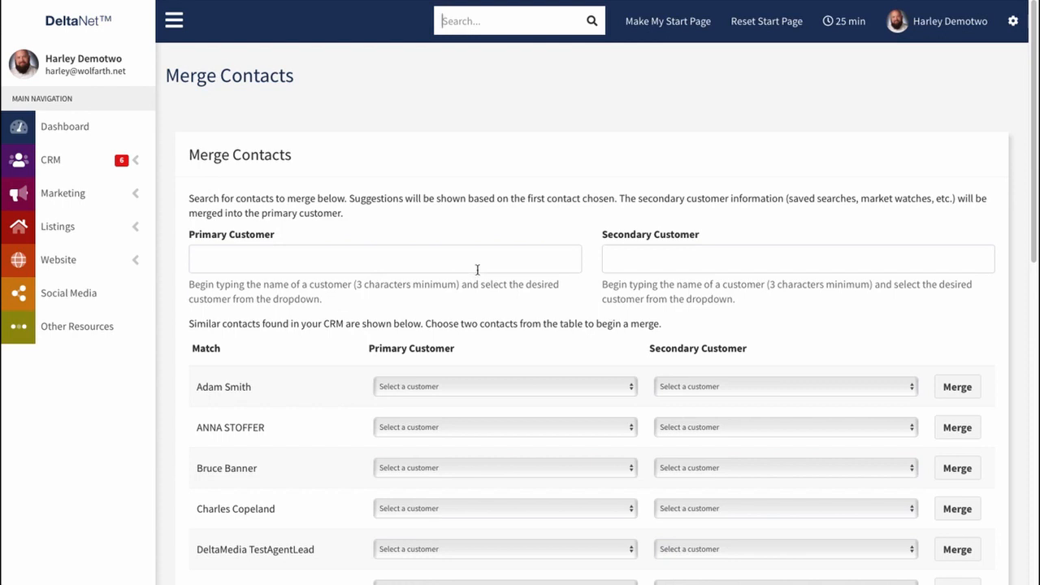
Examine the table of similar contacts and the primary customer choices offered for the first match.
scroll(547, 382, down, 3)
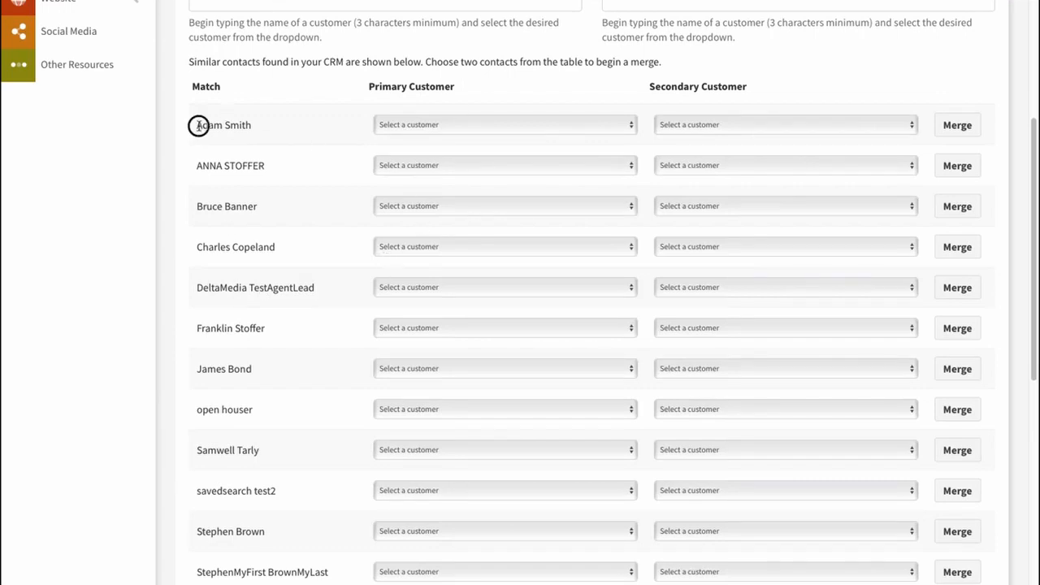
drag(197, 126, 269, 132)
click(268, 130)
click(439, 124)
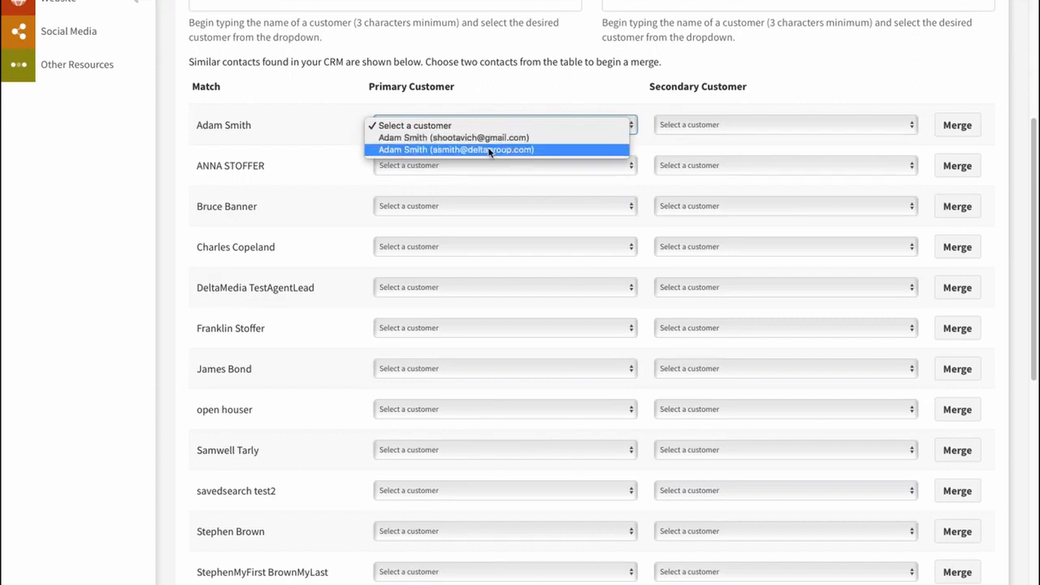
click(312, 123)
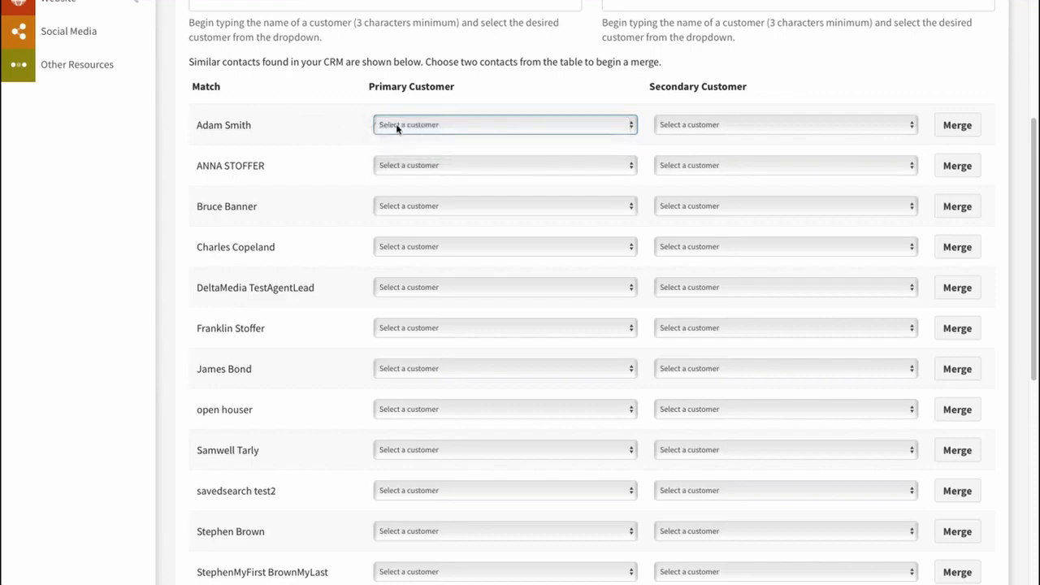
scroll(534, 153, down, 6)
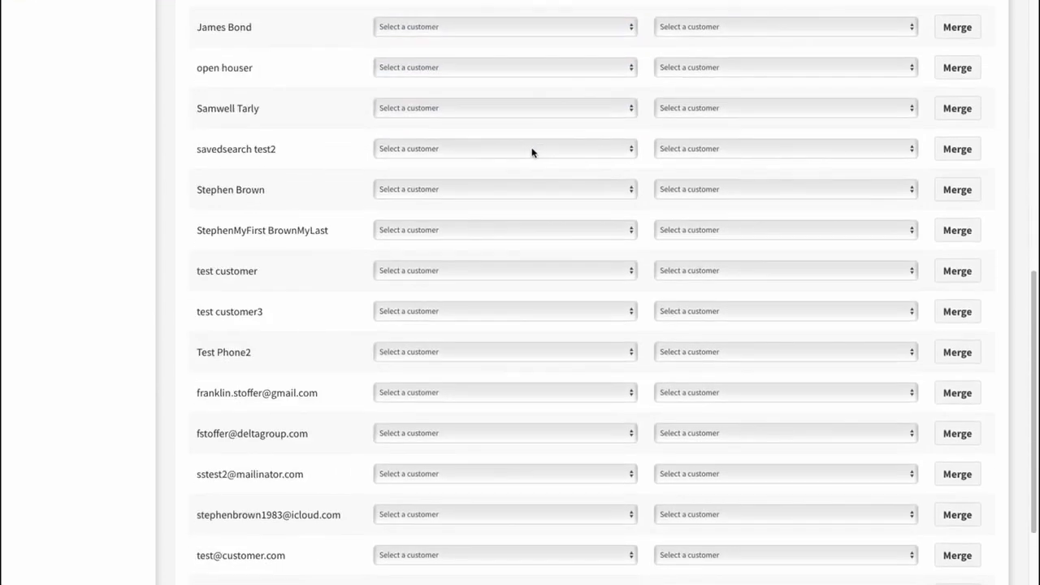
scroll(529, 175, up, 3)
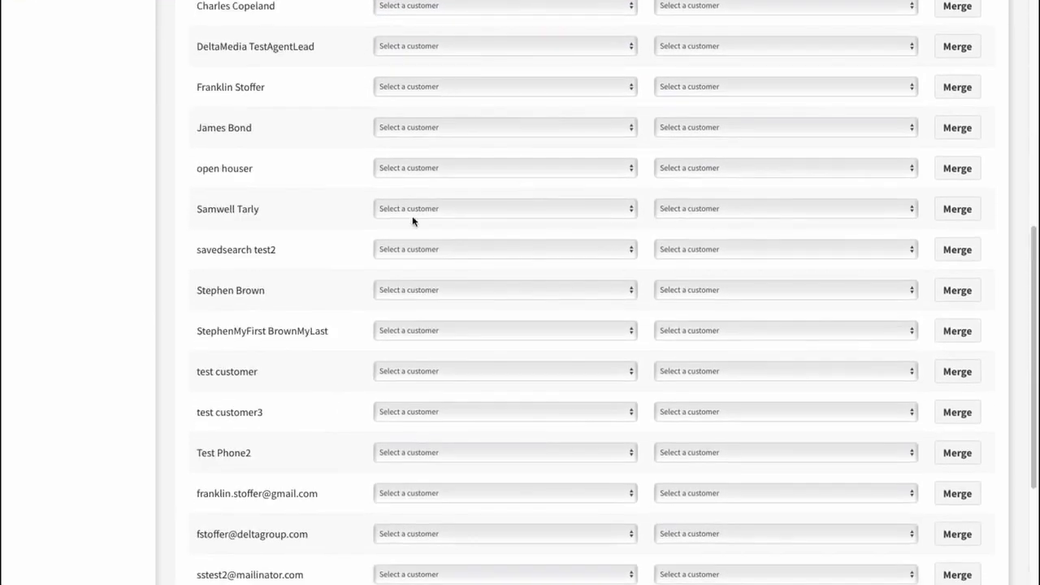
click(449, 129)
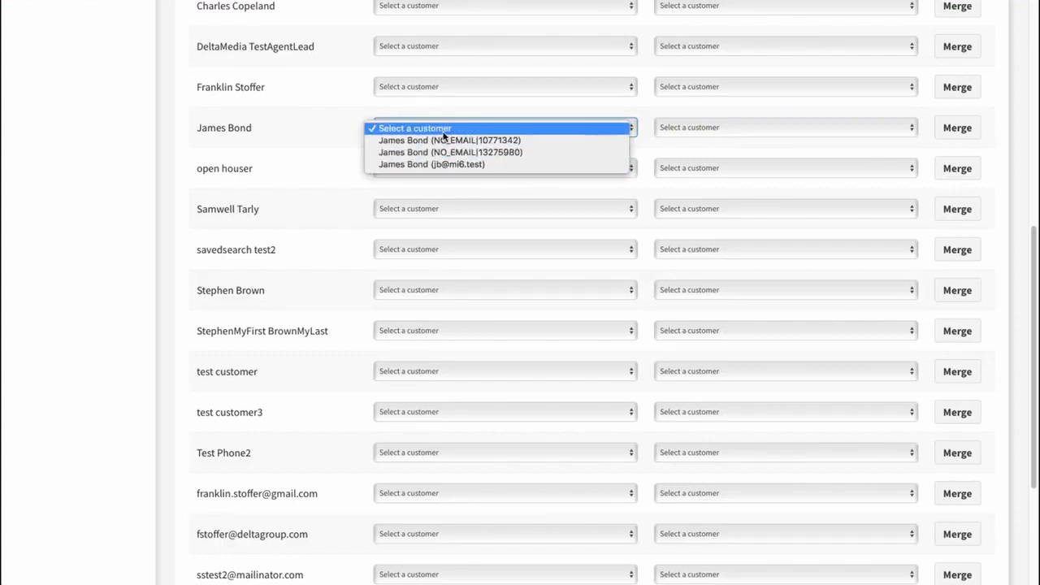
click(453, 164)
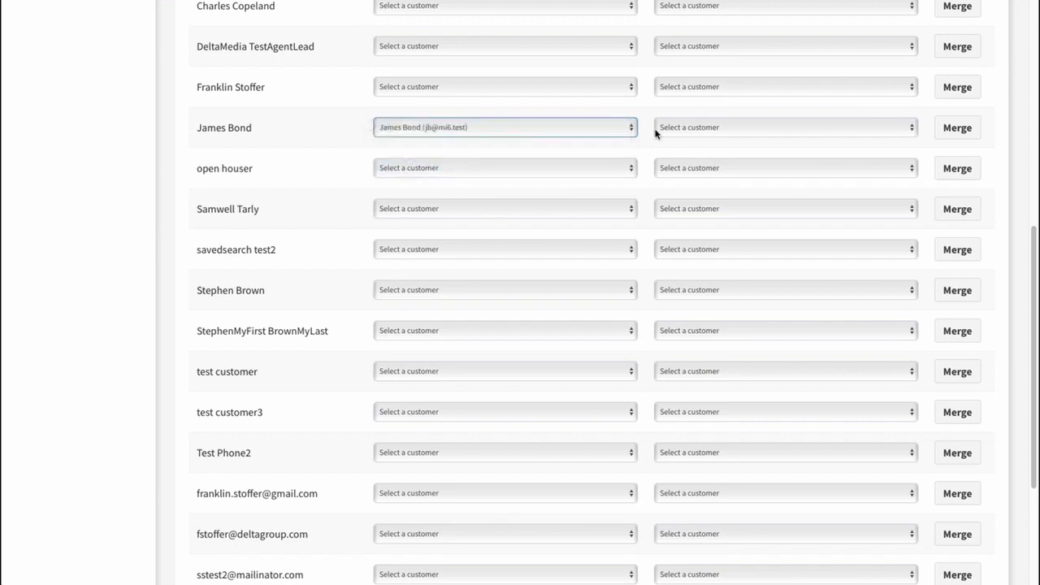
click(716, 125)
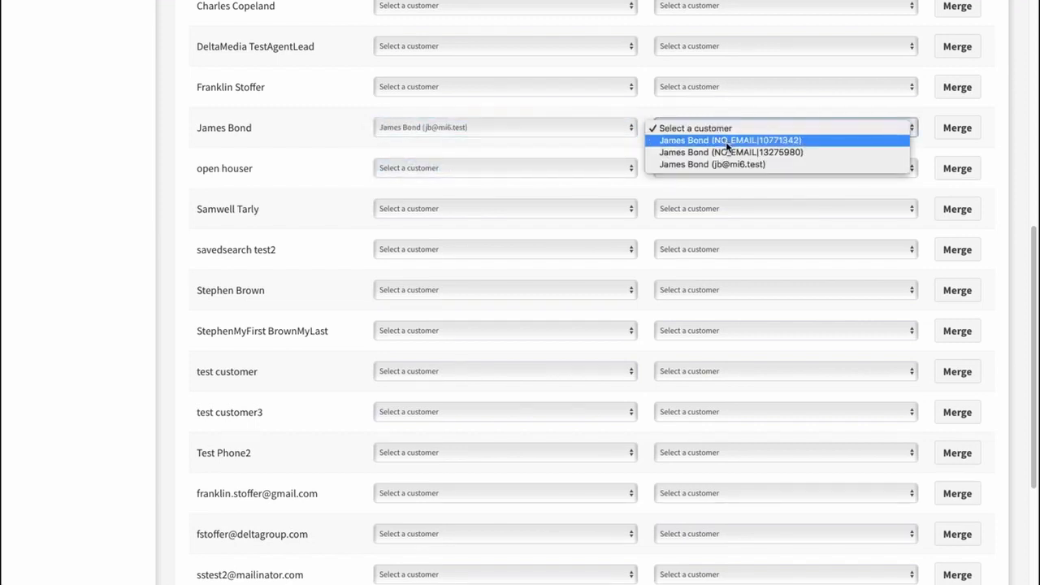
click(728, 143)
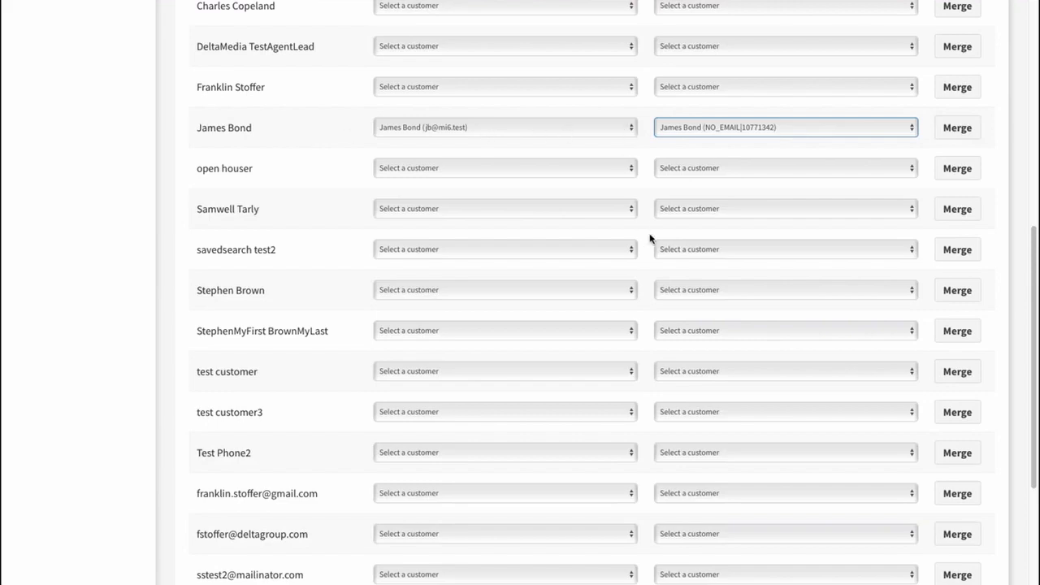
scroll(604, 260, up, 6)
scroll(605, 261, down, 3)
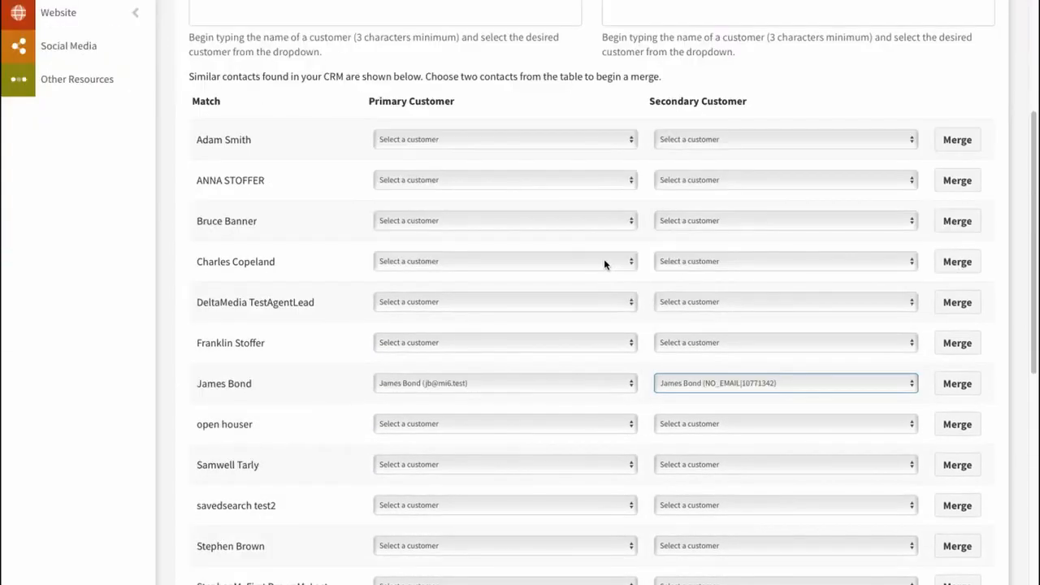
click(610, 388)
click(525, 351)
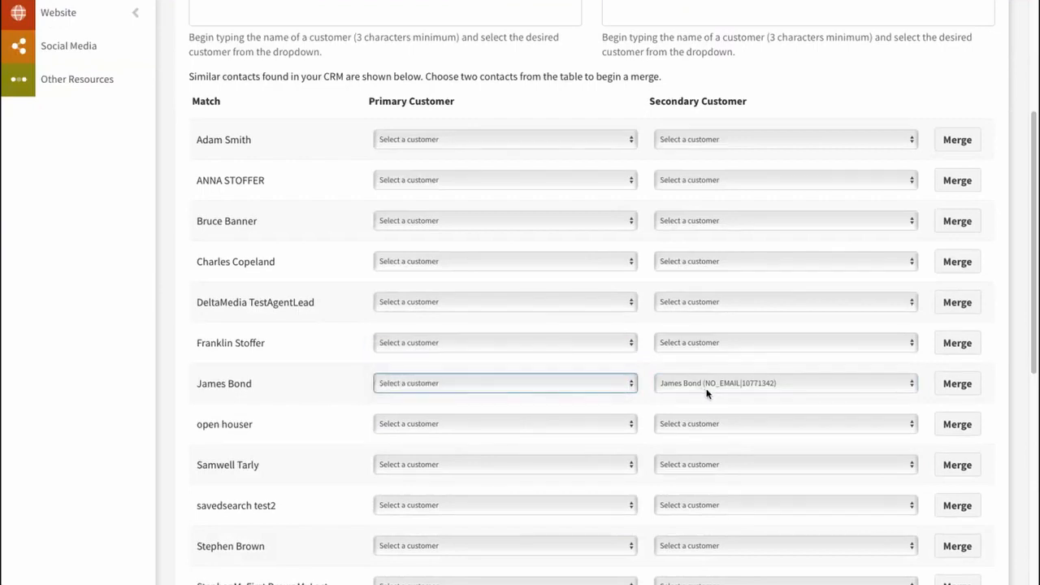
click(700, 384)
click(698, 373)
Search for the primary customer by the first name of the table's third match and choose the record with an e-mail address.
scroll(460, 258, up, 2)
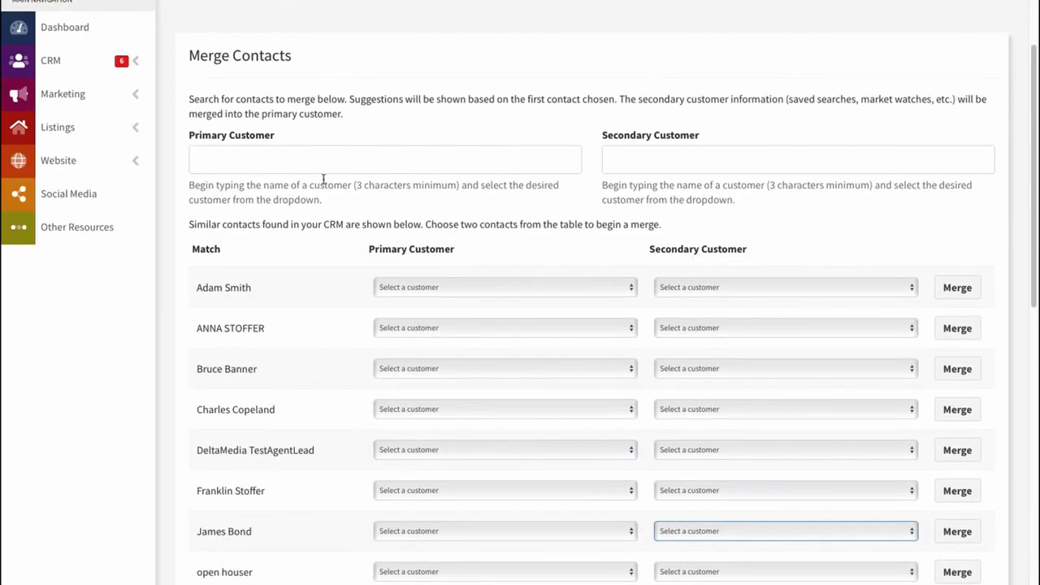
click(318, 162)
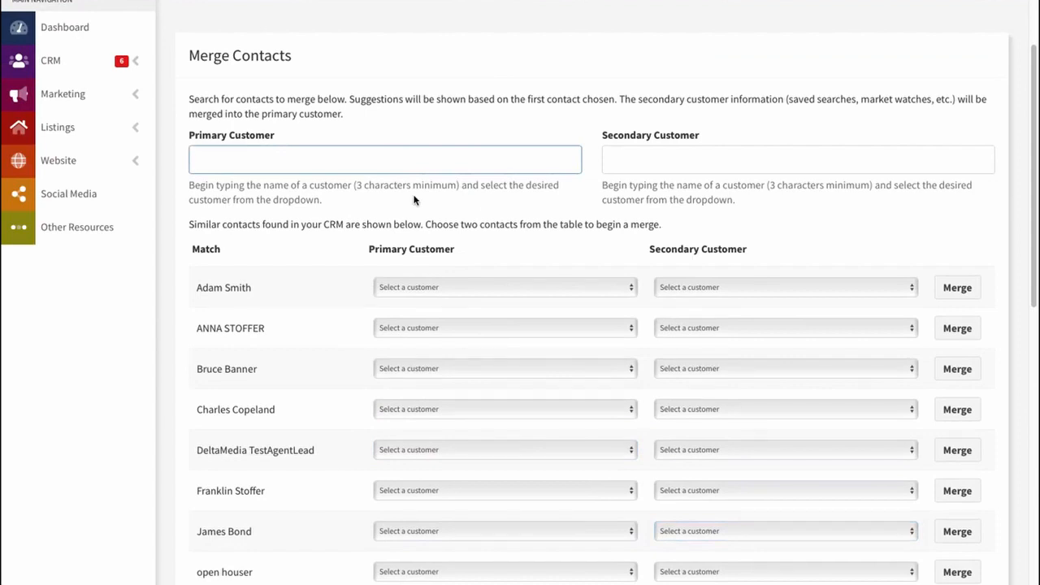
text(bruce)
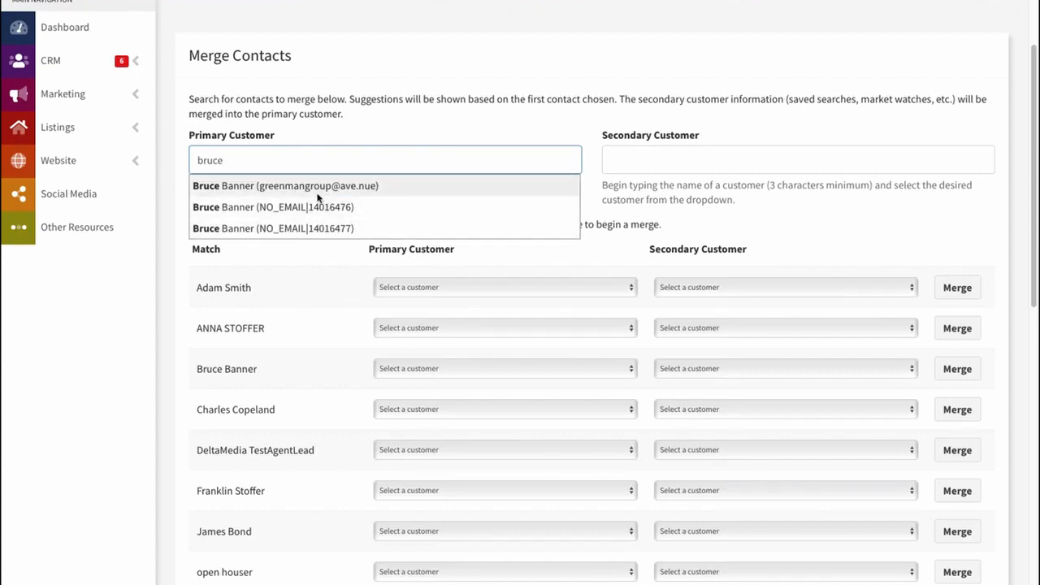
click(282, 184)
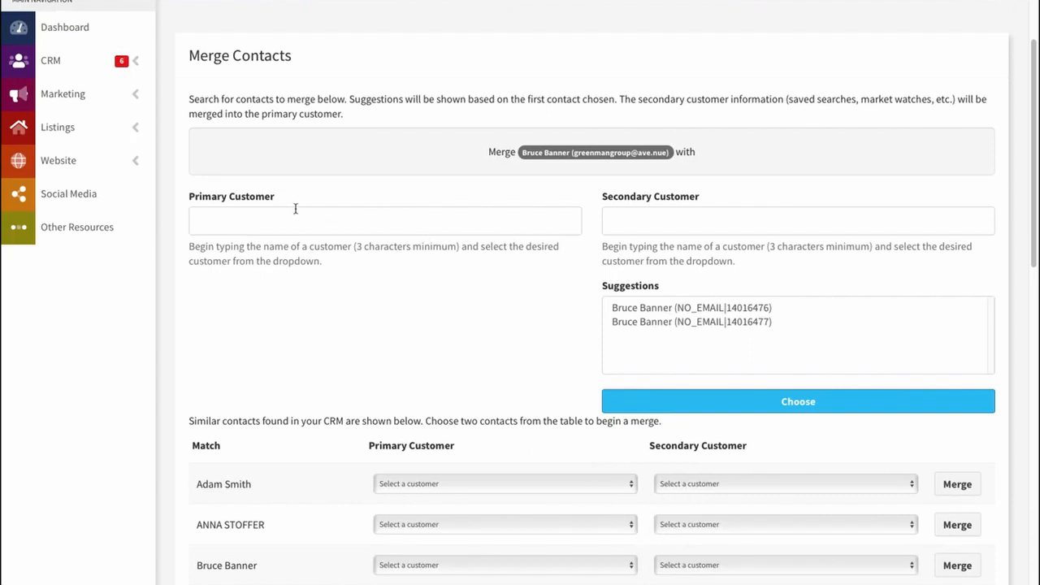
Choose the first suggested duplicate without an e-mail as the secondary customer and start the merge.
click(660, 218)
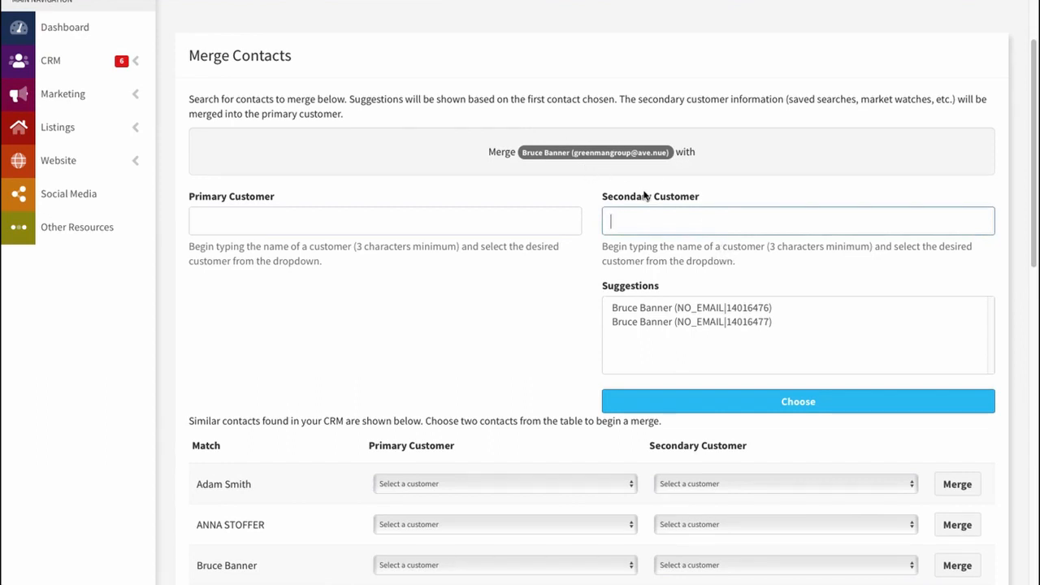
click(645, 309)
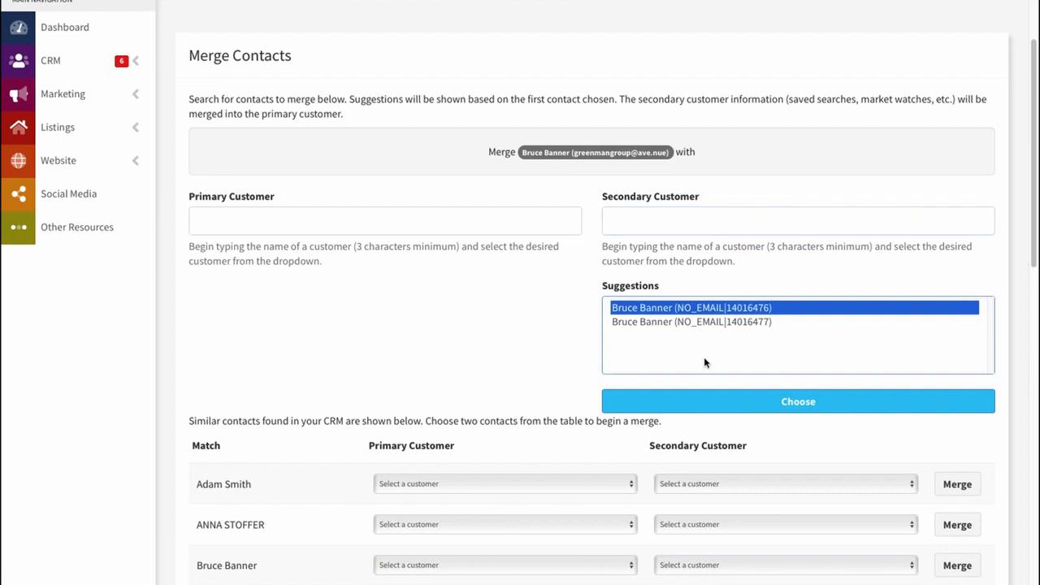
click(767, 400)
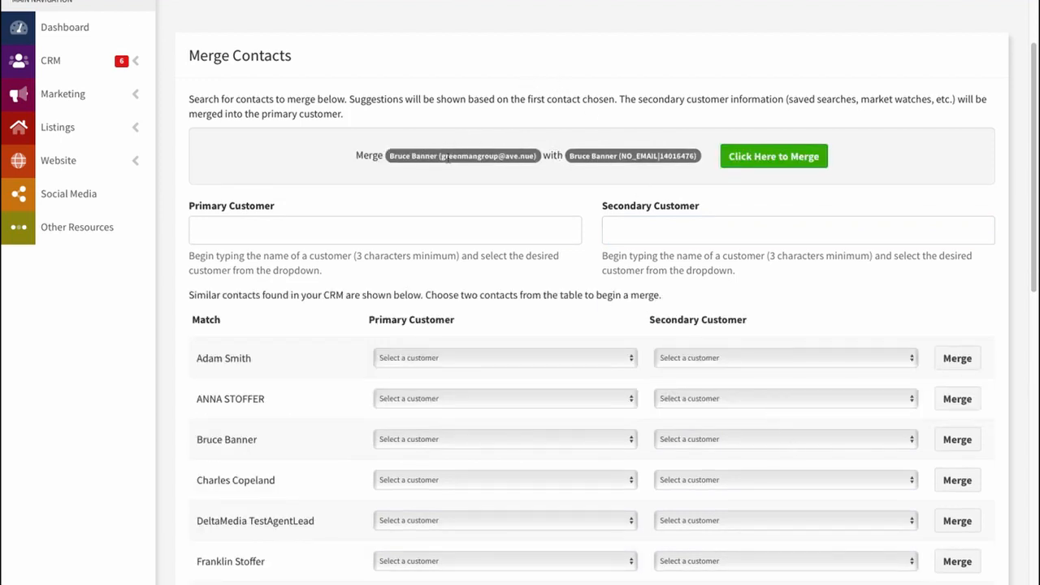
click(756, 157)
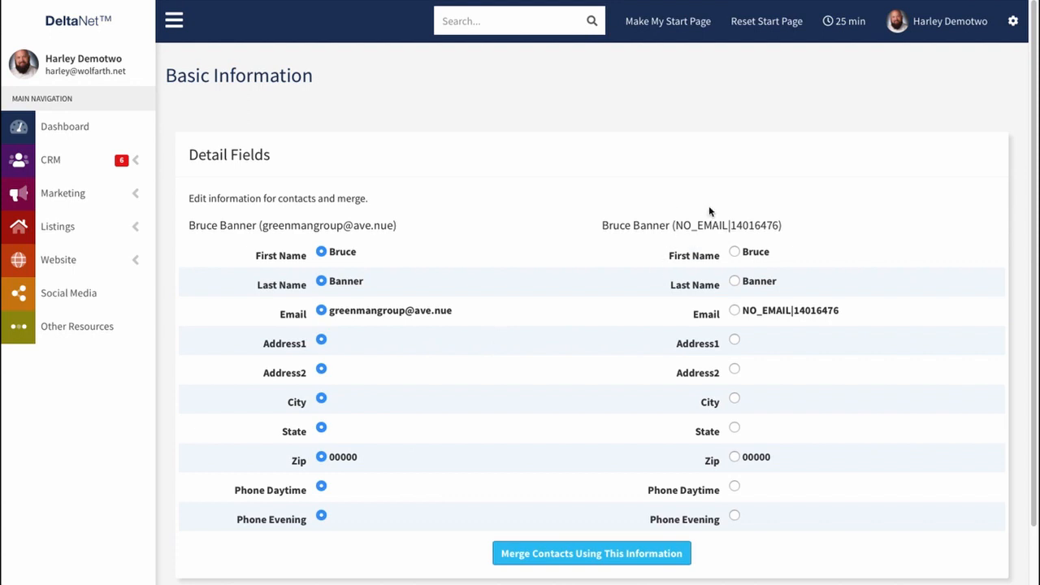
Keep the secondary record's Address1, Address2, City, State and Zip, and merge the two contacts using this information.
click(734, 341)
click(734, 369)
click(735, 398)
click(734, 429)
click(735, 458)
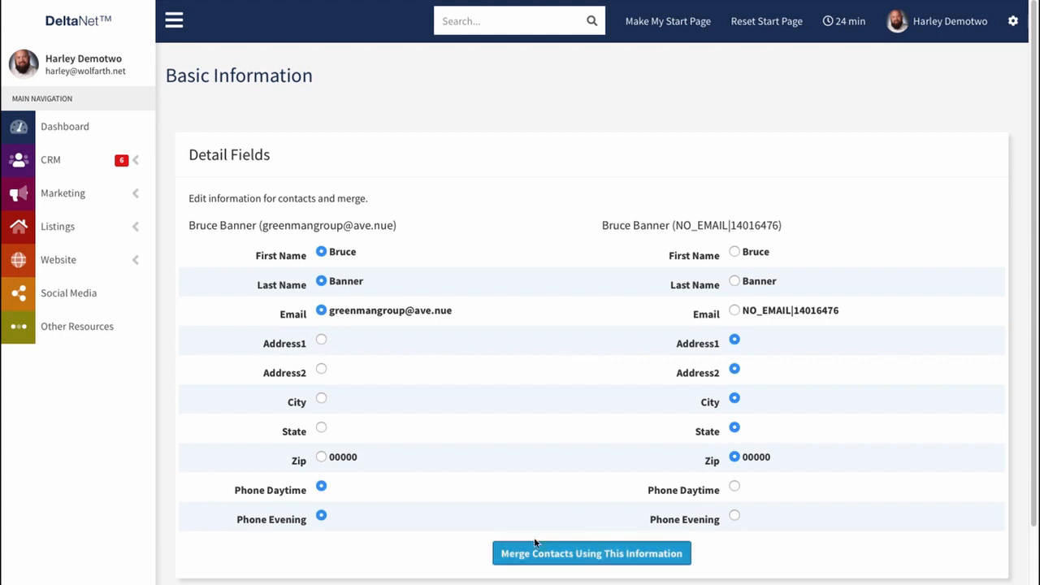
click(584, 555)
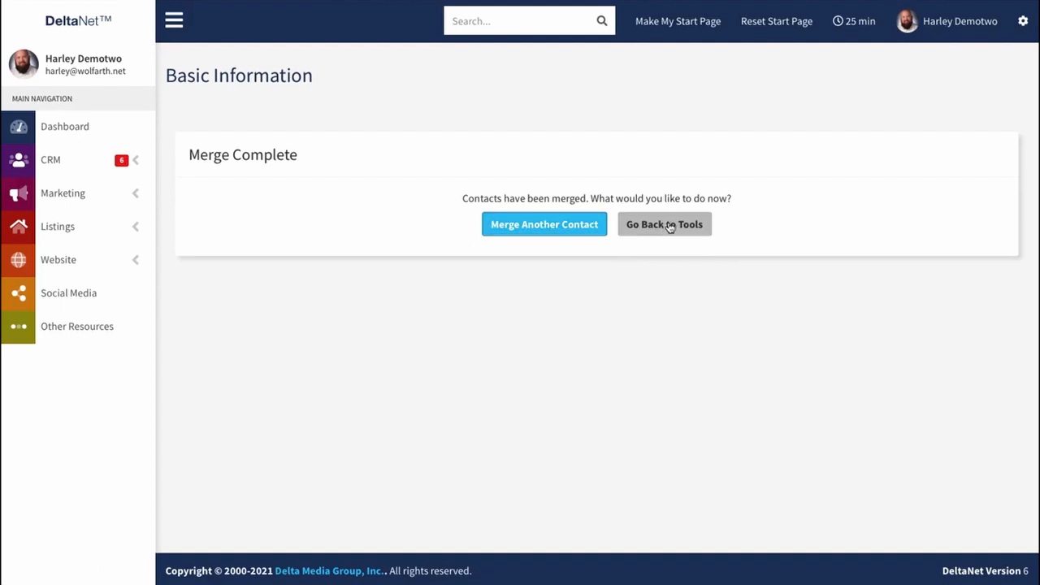
Start another merge for the match listed above open houser, with its e-mail record as primary and its first NO_EMAIL record as secondary.
click(527, 227)
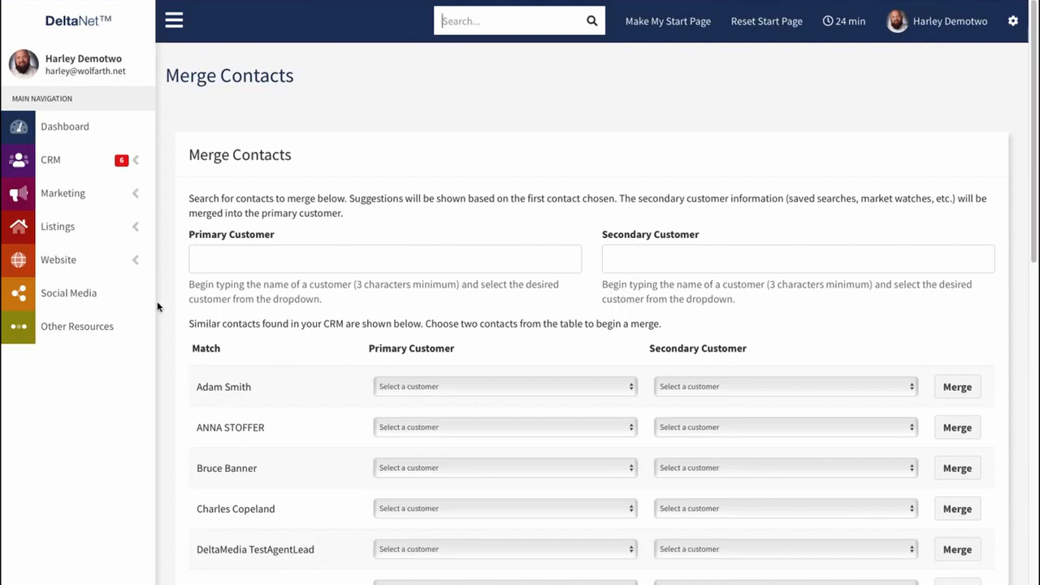
scroll(686, 286, down, 2)
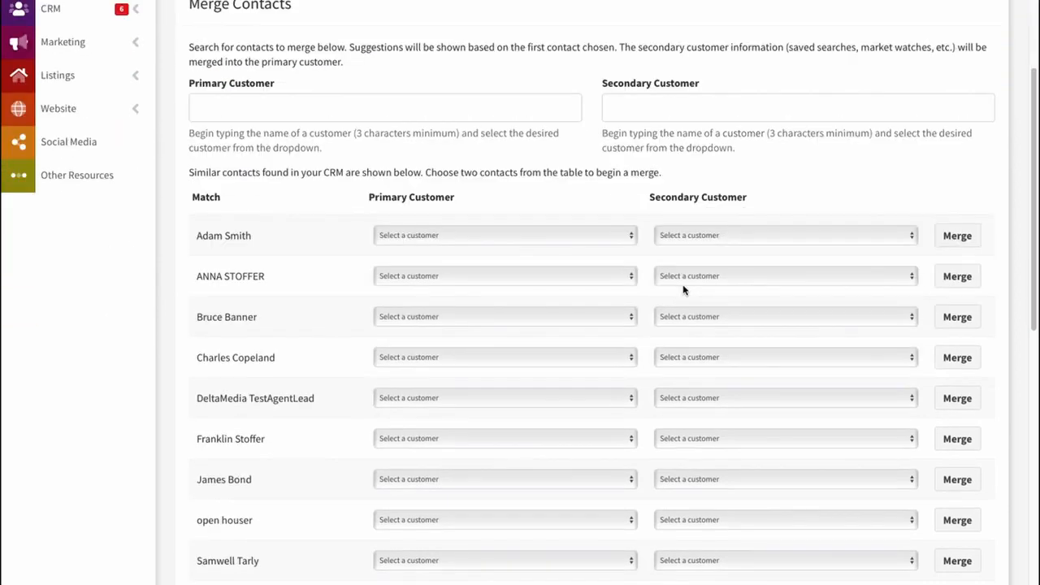
scroll(622, 169, down, 2)
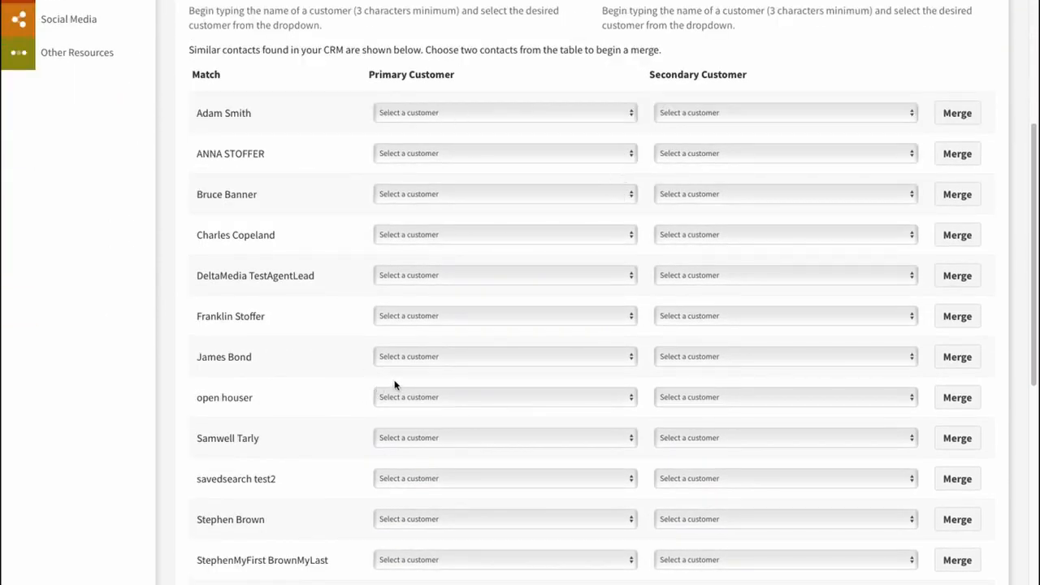
click(439, 358)
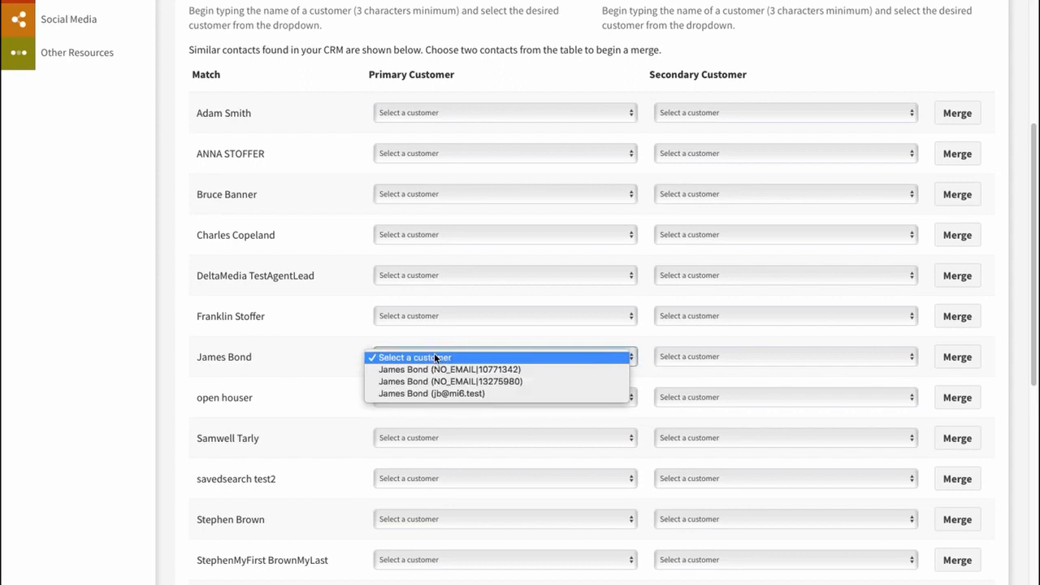
click(443, 394)
click(685, 356)
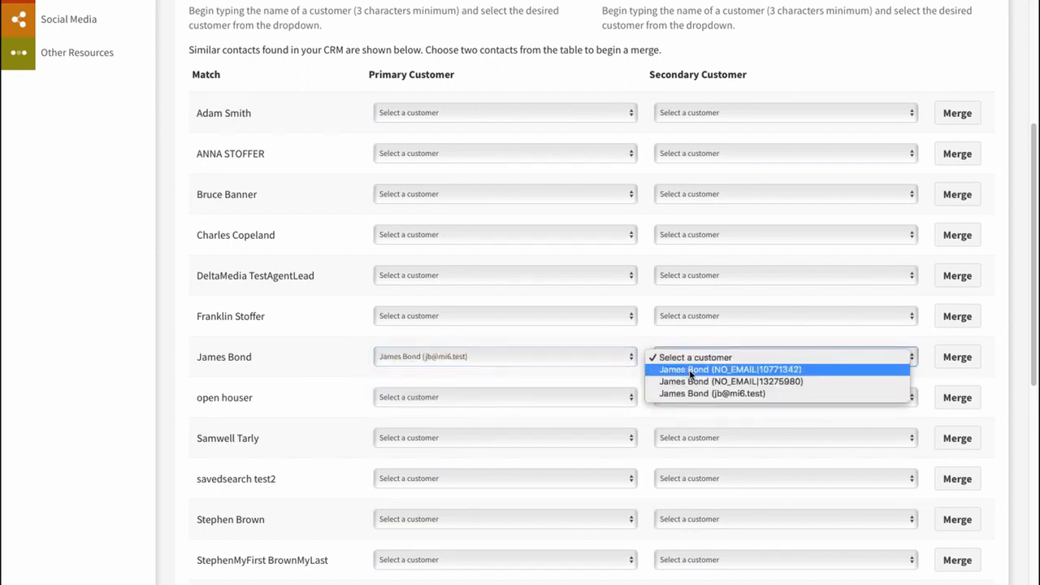
click(691, 371)
click(958, 357)
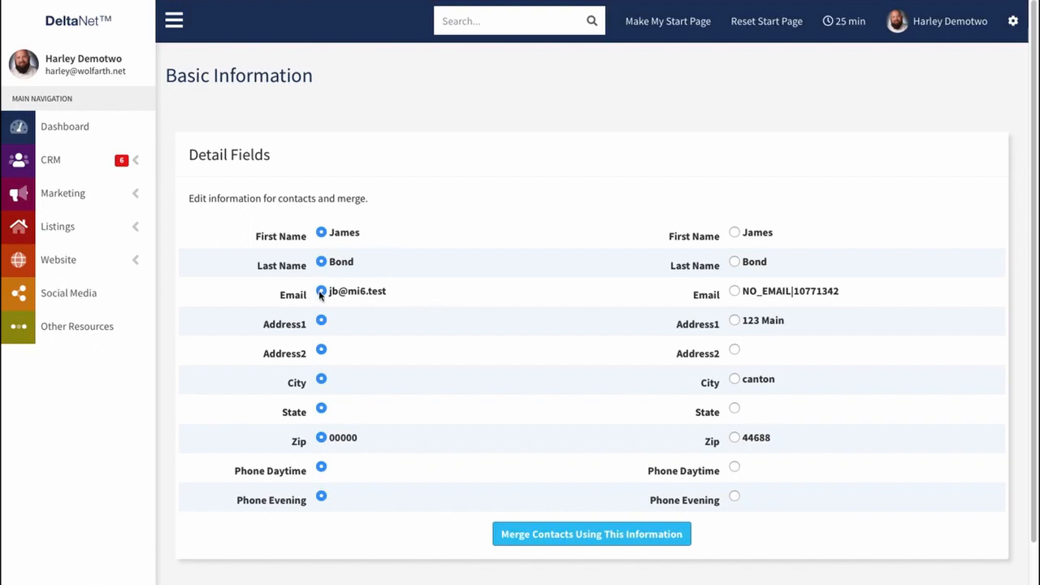
Take Address1, Address2, City, State and Zip from the second pair's secondary record and complete the merge.
click(735, 321)
click(734, 350)
click(735, 380)
click(734, 408)
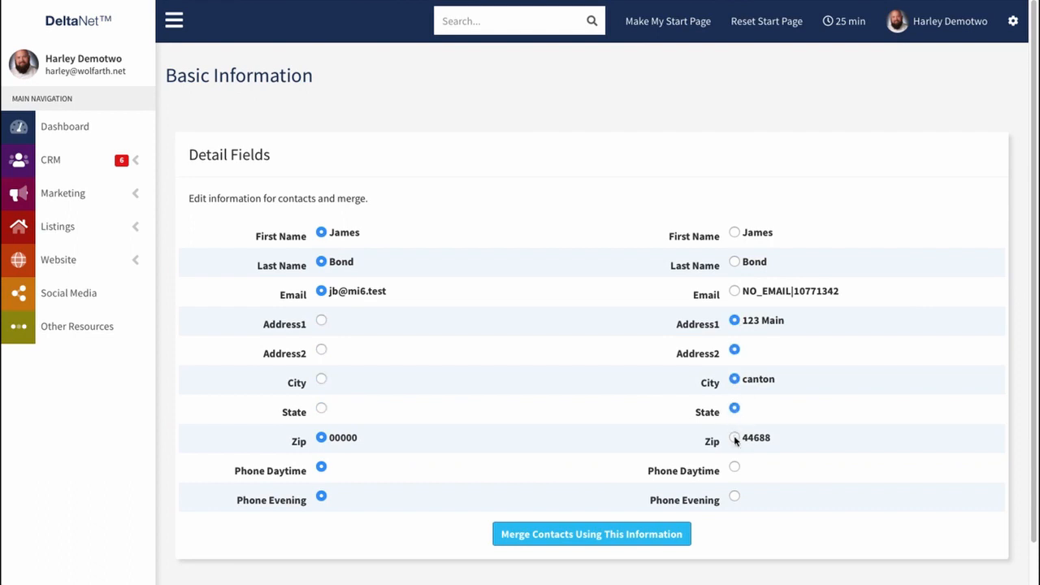
click(735, 437)
click(582, 534)
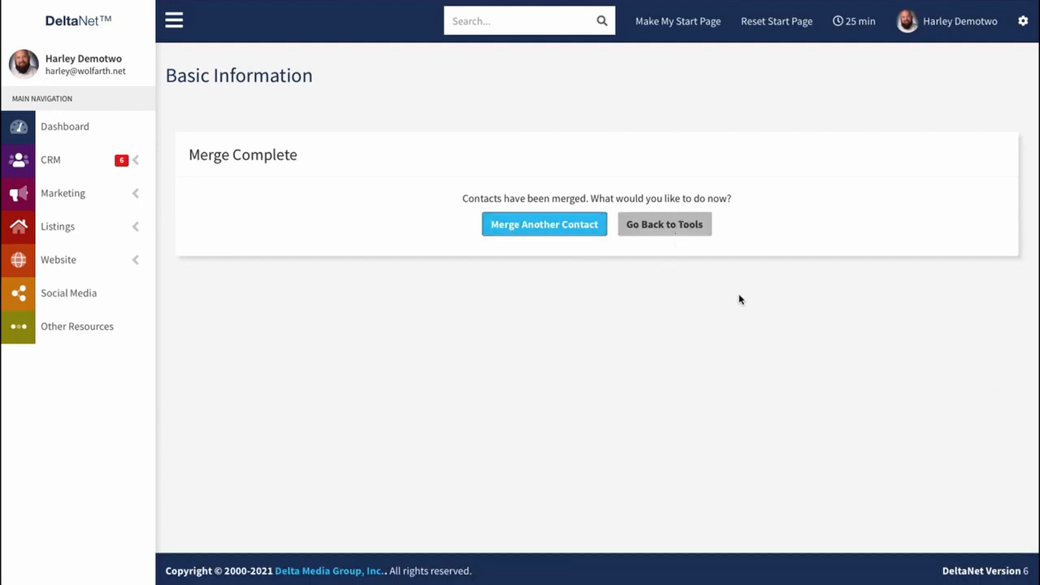
Leave the completed merge for the CRM tools and open the customer cleanup list.
click(663, 229)
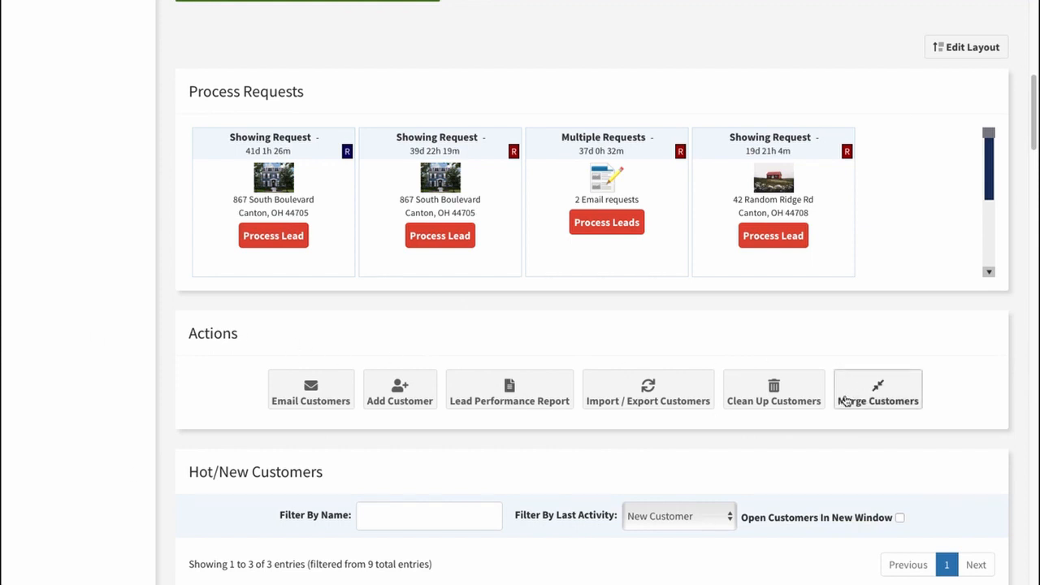
click(777, 393)
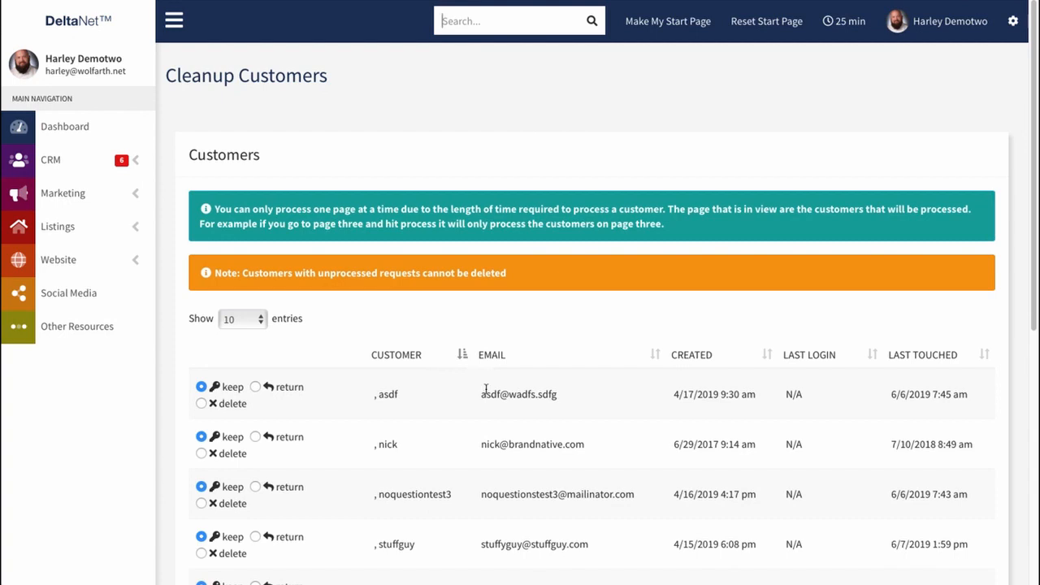
Mark the first and third customers in the cleanup list for return and the fourth for deletion.
scroll(483, 390, down, 3)
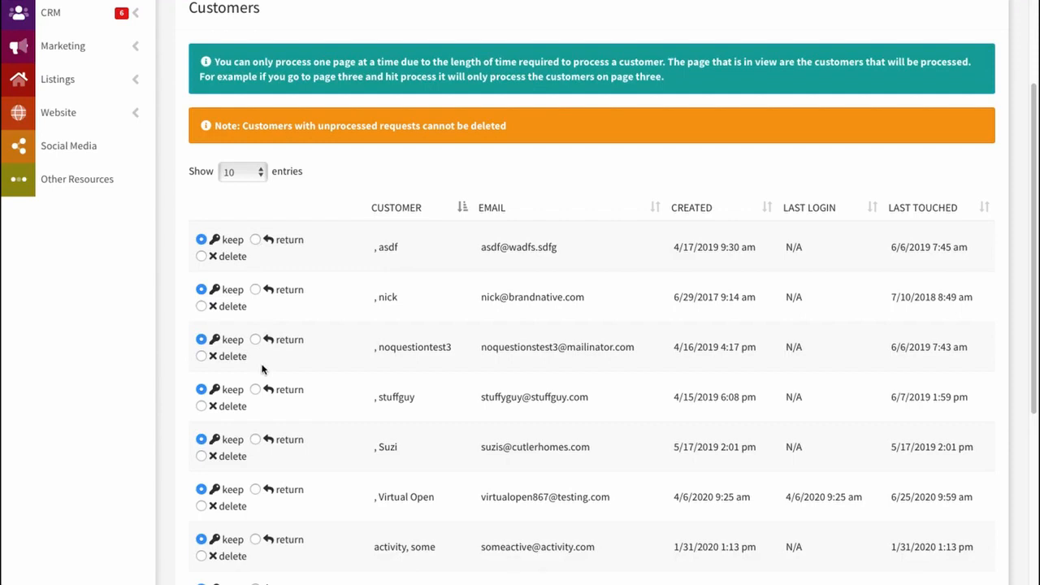
click(256, 240)
click(257, 341)
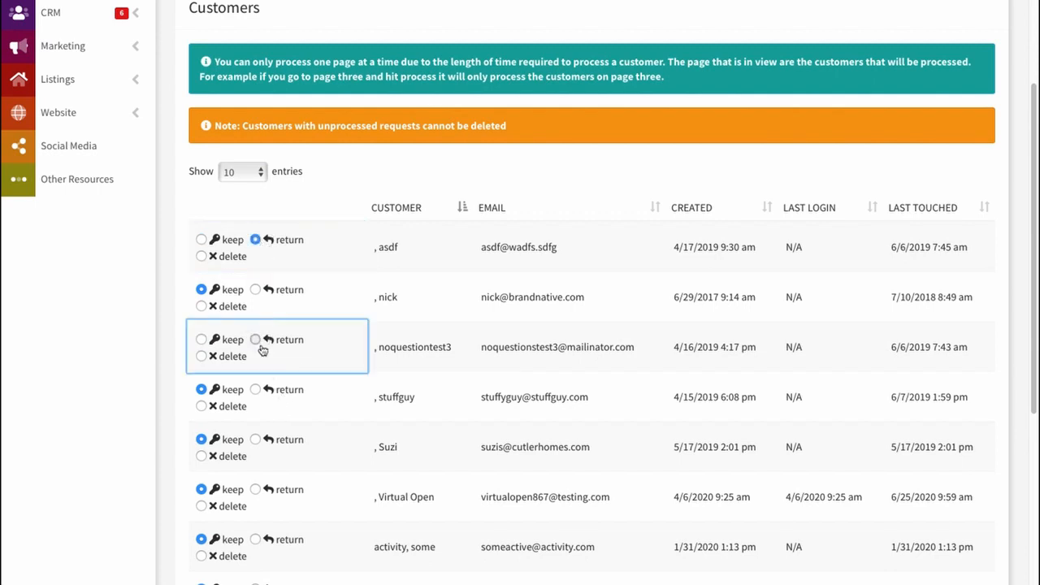
click(257, 390)
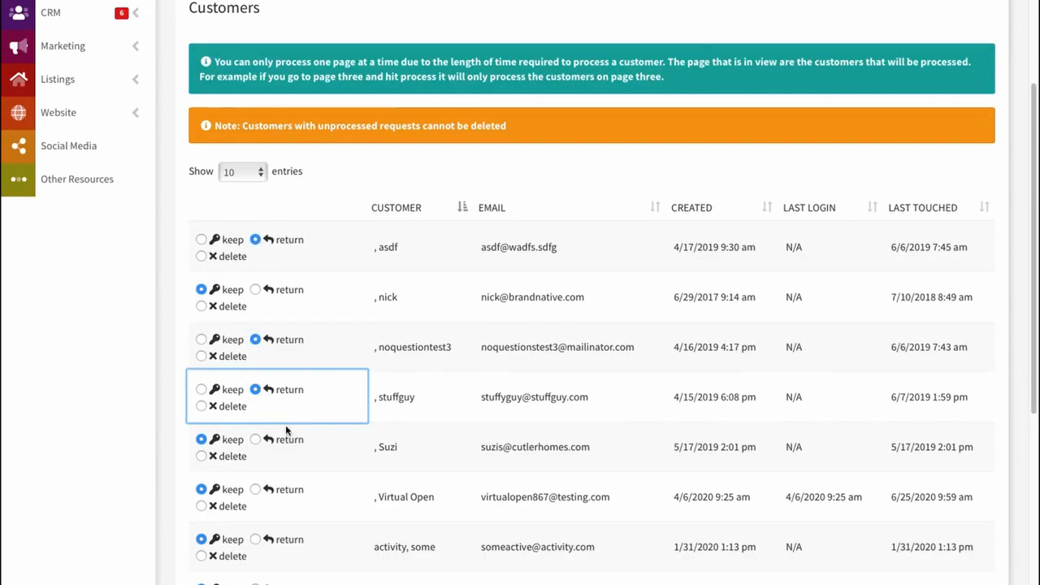
click(202, 406)
scroll(295, 412, down, 2)
scroll(309, 411, up, 3)
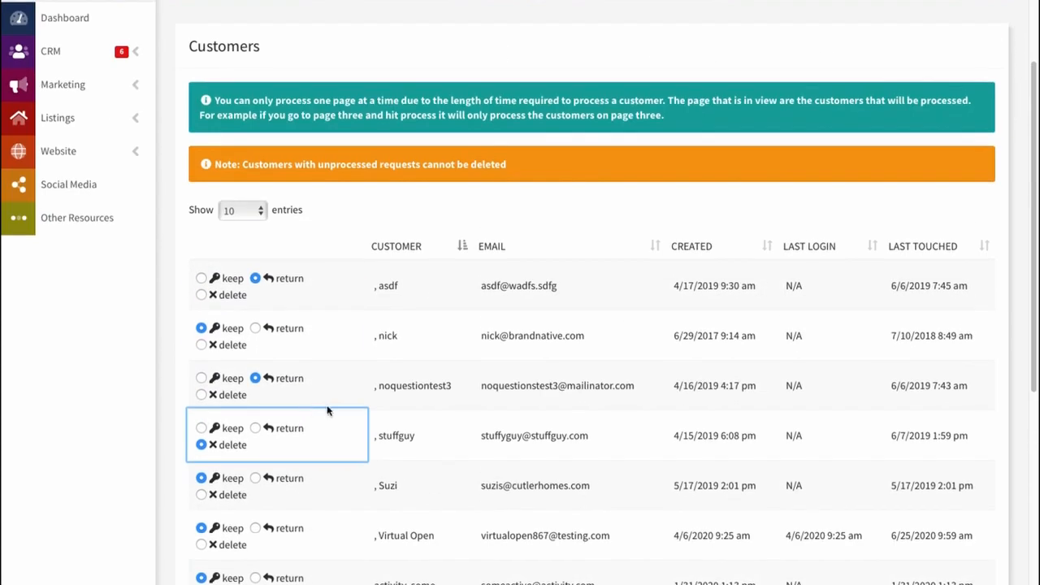
Show 100 entries per page in the customer cleanup list.
click(246, 209)
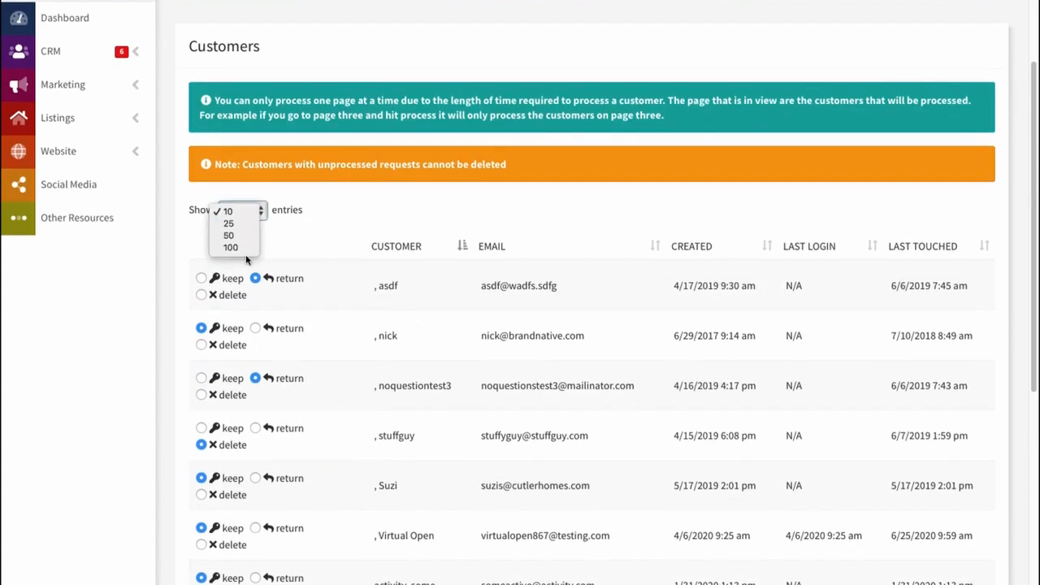
click(234, 247)
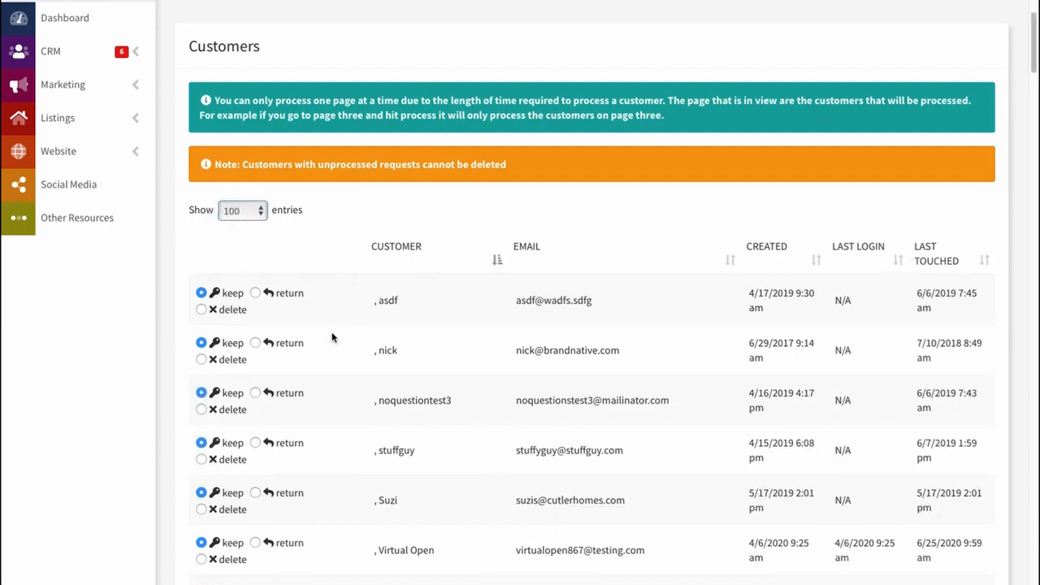
scroll(322, 374, down, 1)
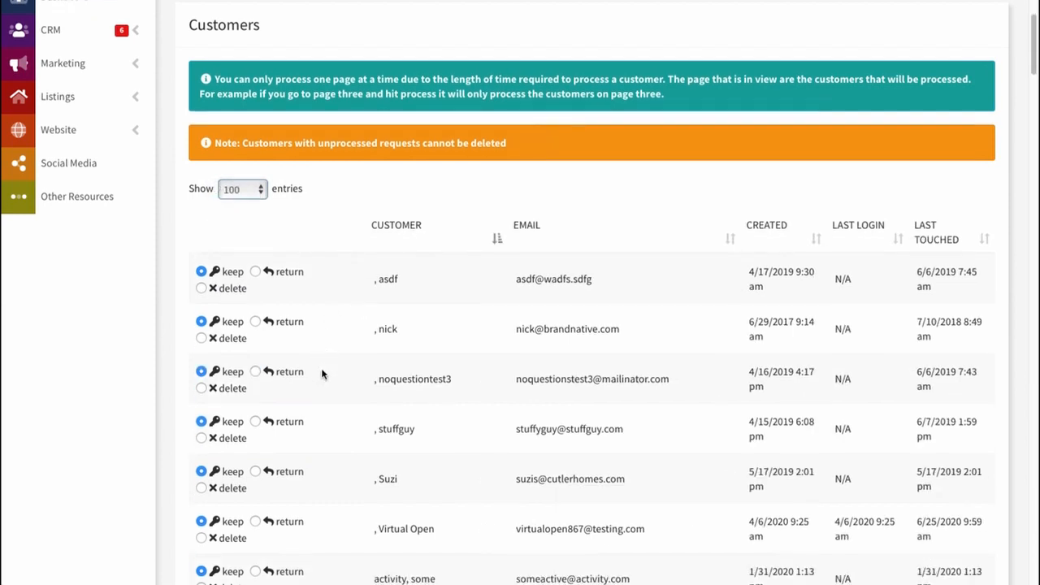
scroll(322, 374, down, 2)
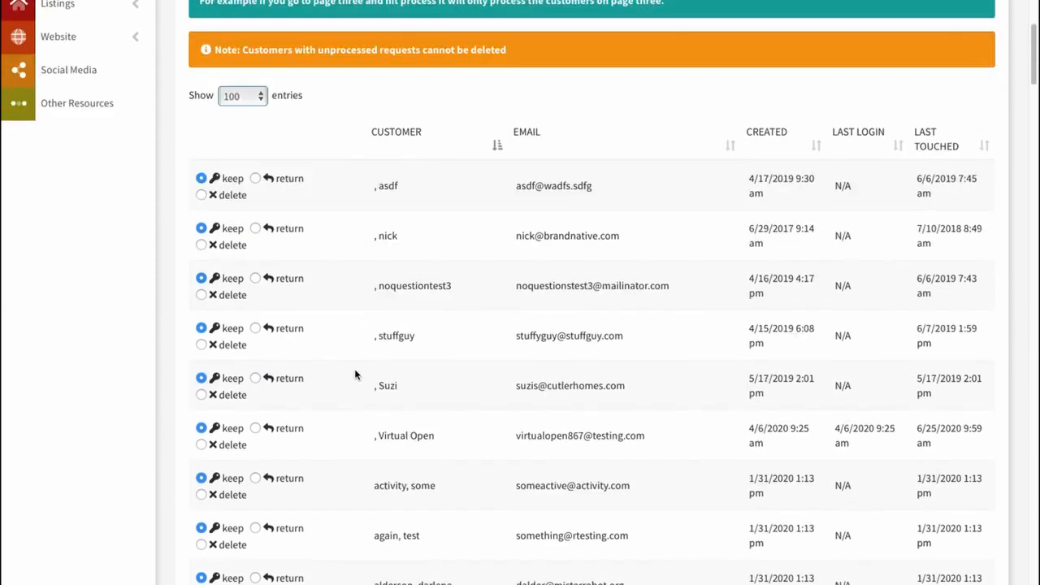
Mark the first and third customers for return, and the second, fourth, seventh and eighth for deletion.
click(256, 178)
click(203, 245)
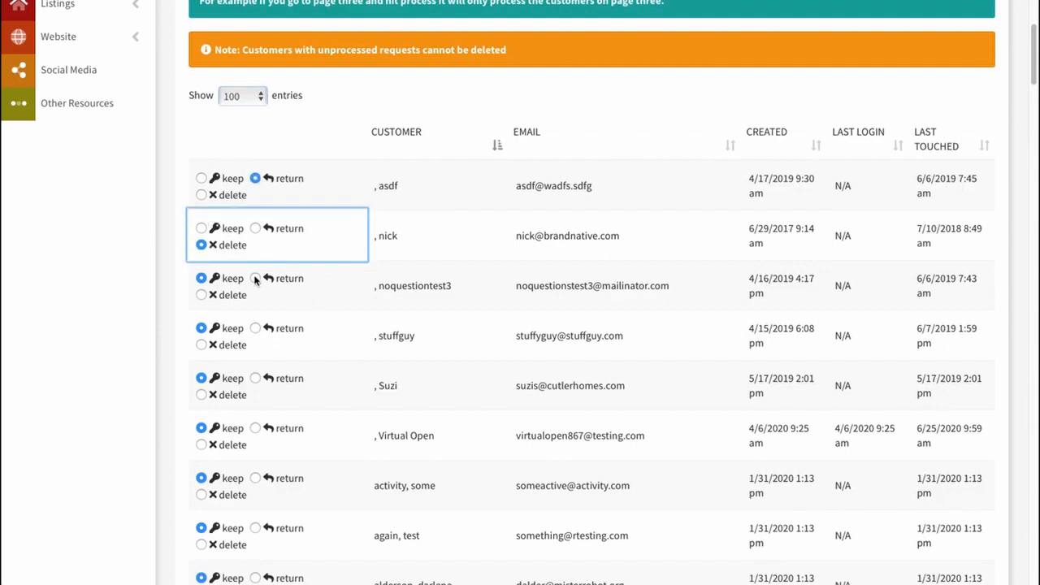
click(256, 278)
click(203, 344)
scroll(203, 374, down, 1)
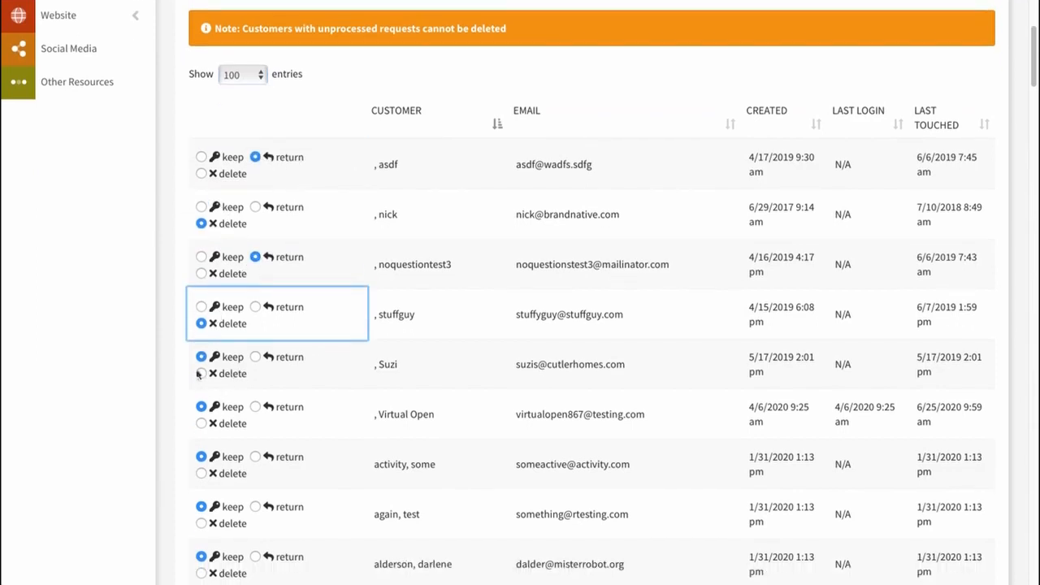
click(203, 474)
click(202, 524)
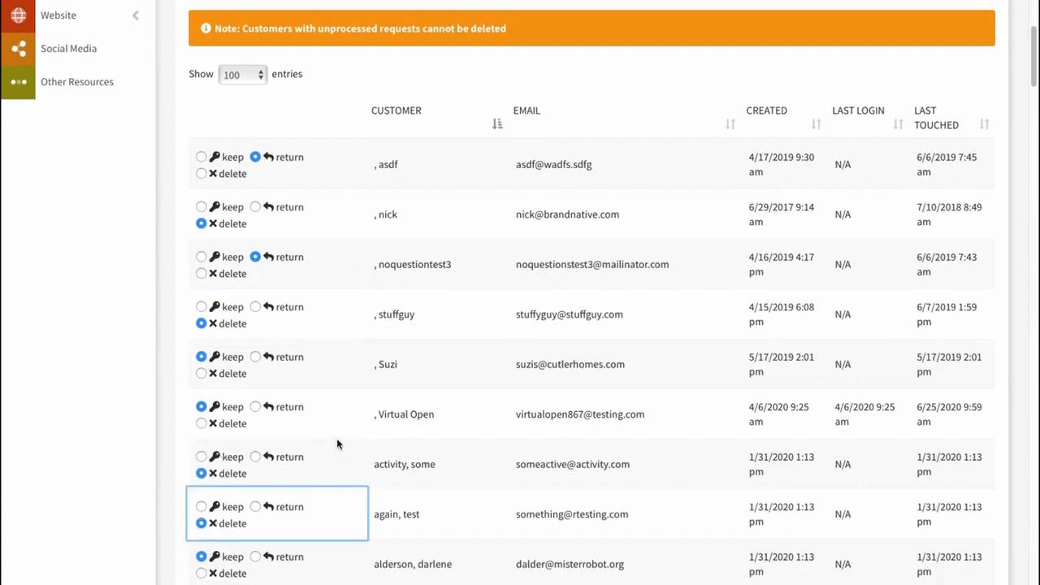
Review the remaining customers down to the end of the cleanup page and go back to its beginning.
scroll(336, 441, down, 4)
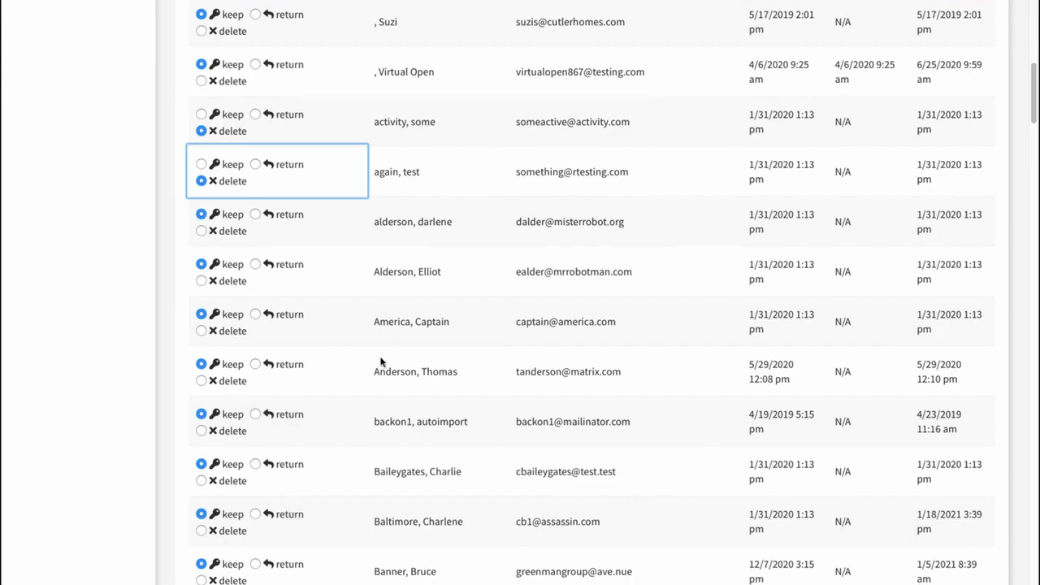
scroll(391, 360, down, 10)
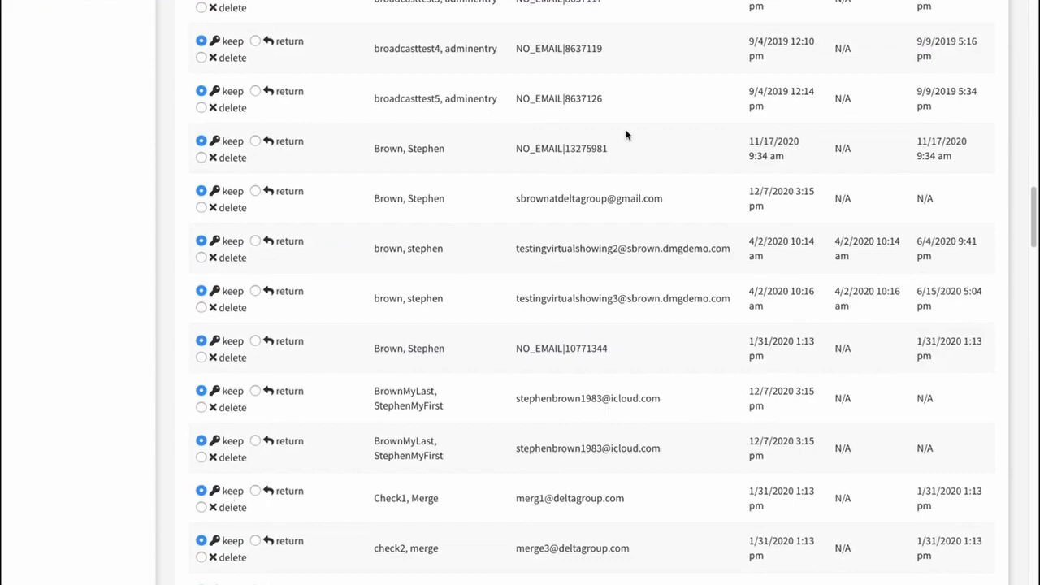
scroll(626, 193, down, 10)
scroll(628, 202, down, 15)
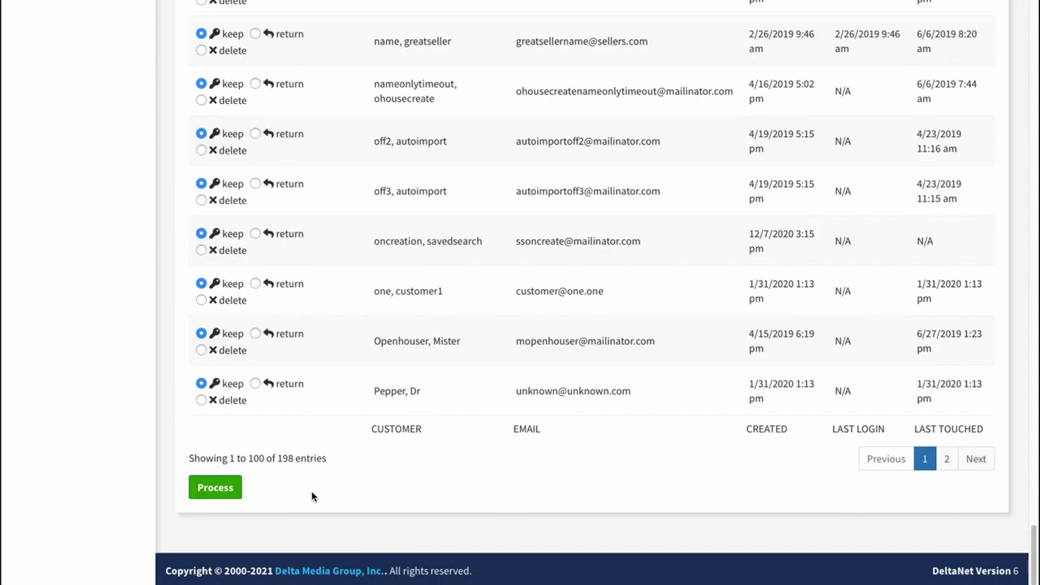
scroll(431, 473, up, 3)
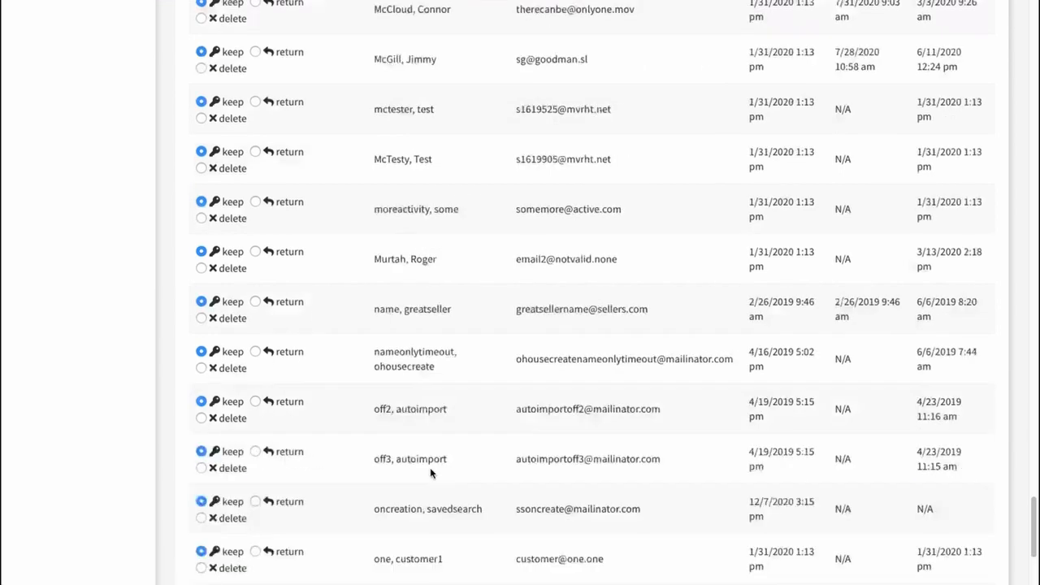
scroll(431, 473, up, 15)
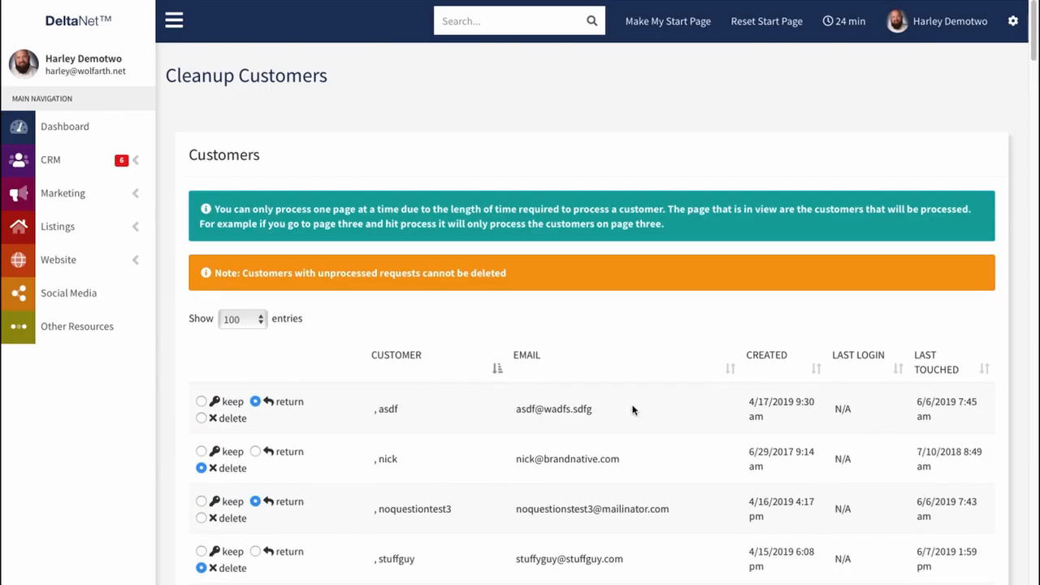